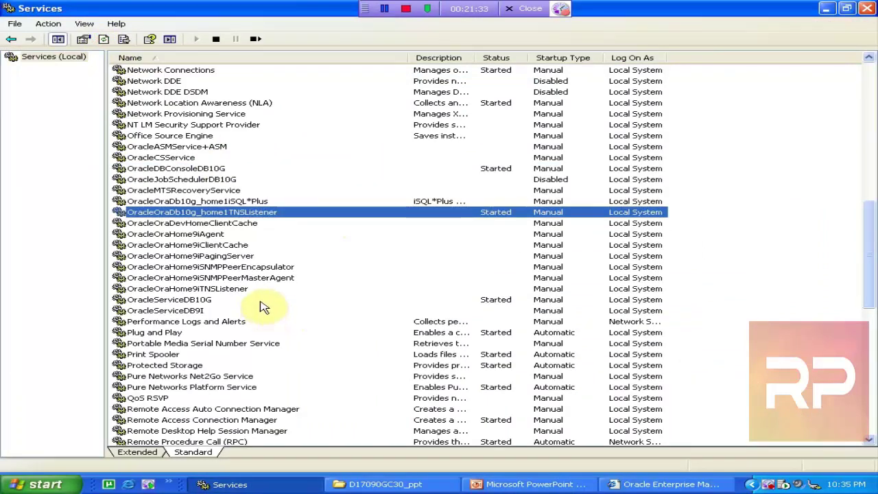
- Select OracleServiceDB10G, then bring up Enterprise Manager, which shows the DB10G instance unreachable
left_click(206, 300)
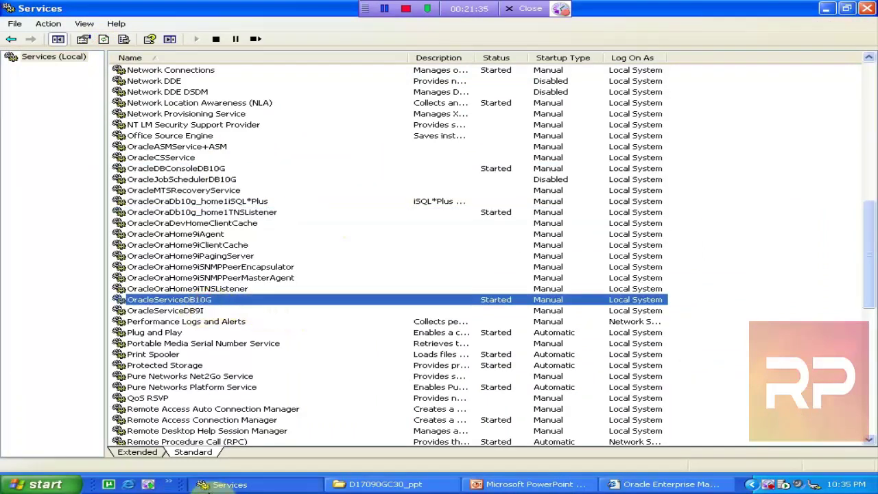
left_click(39, 487)
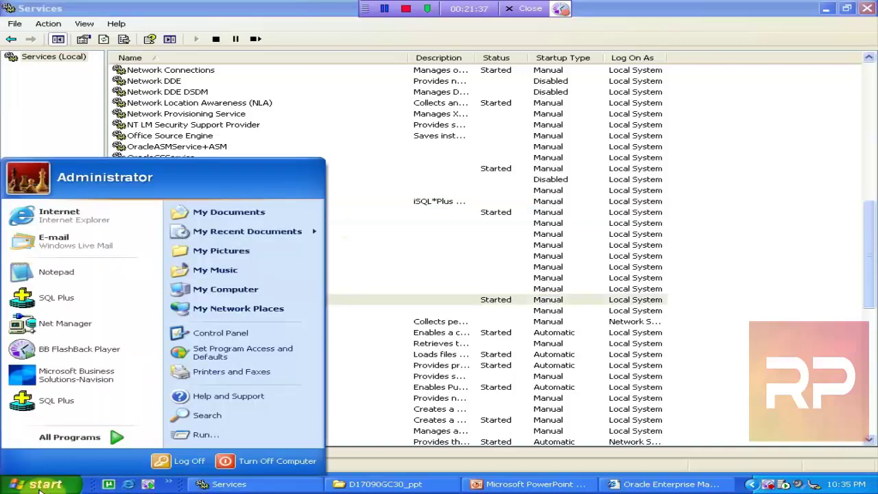
left_click(39, 487)
left_click(385, 487)
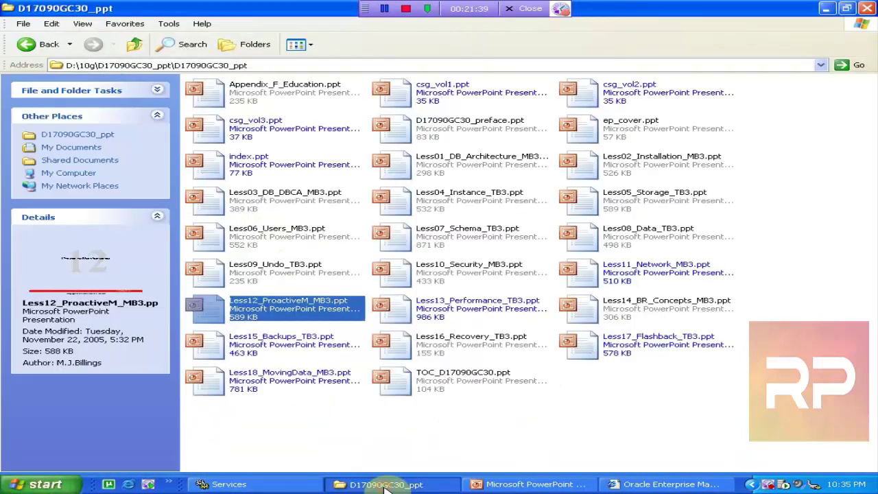
left_click(386, 486)
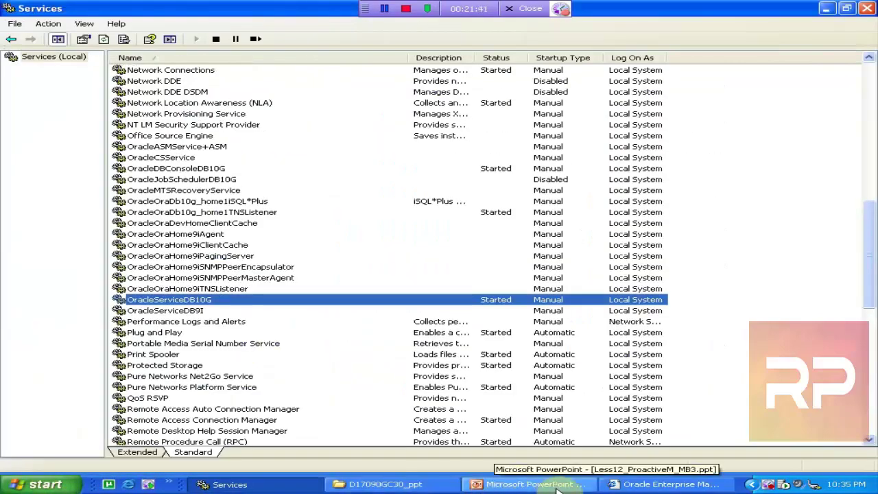
left_click(666, 484)
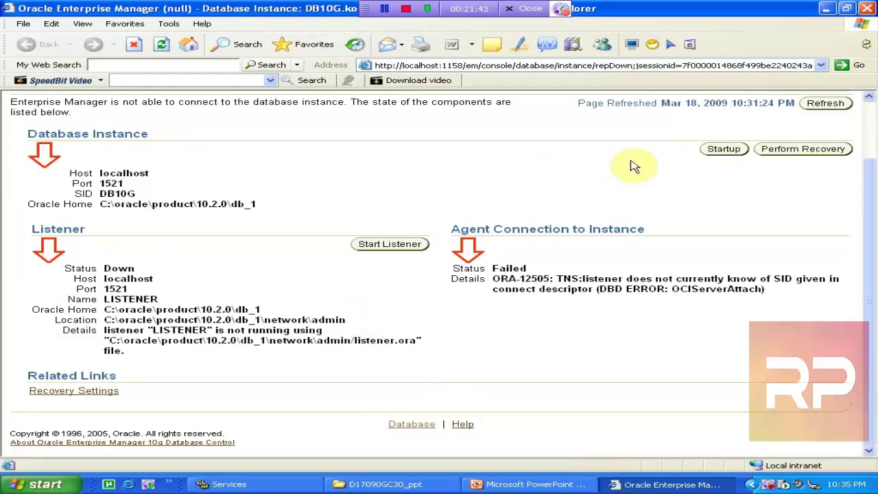
- Log in to DB10G as SYS with SYSDBA, re-entering the password on the second attempt
left_click(824, 104)
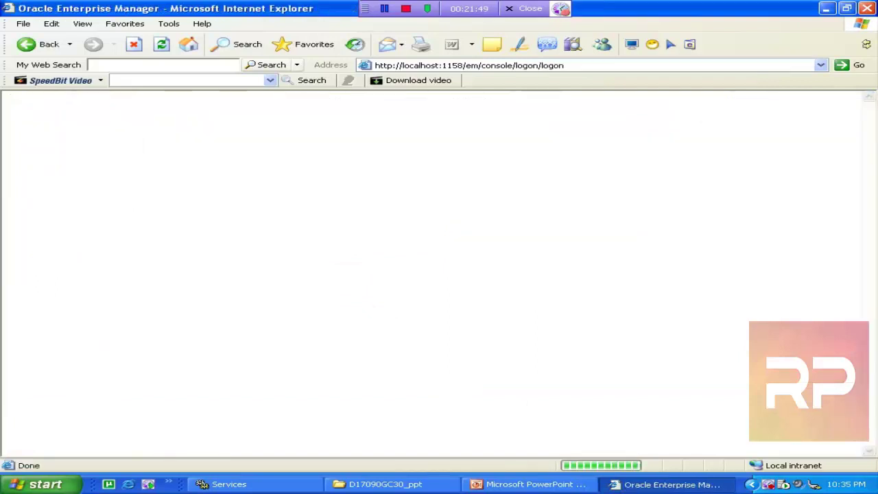
type("sys")
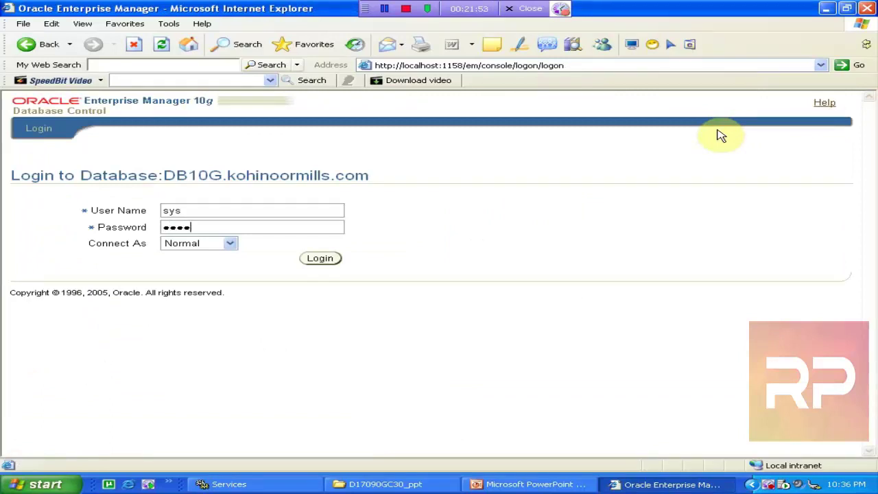
key("Tab")
key("Down")
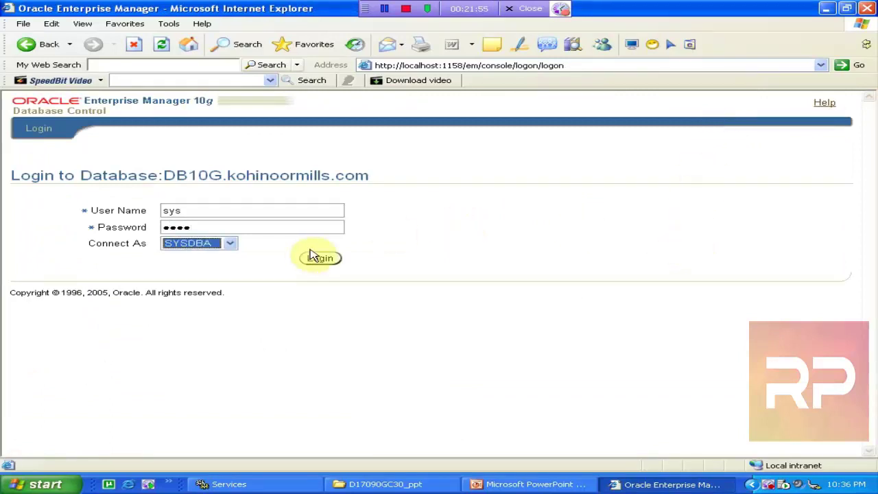
left_click(320, 258)
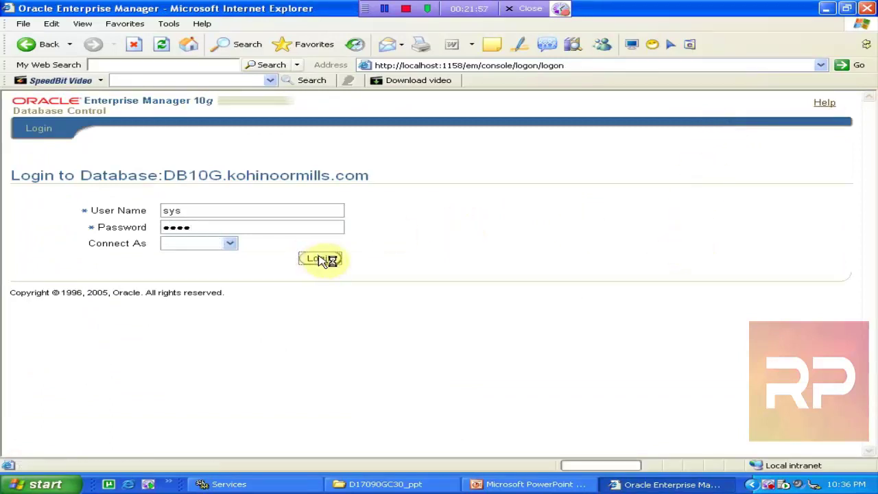
left_click(261, 268)
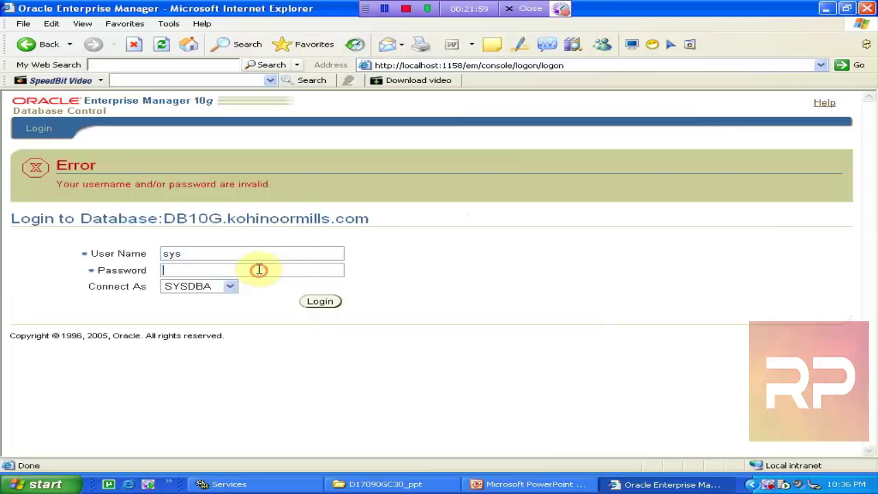
type("sys")
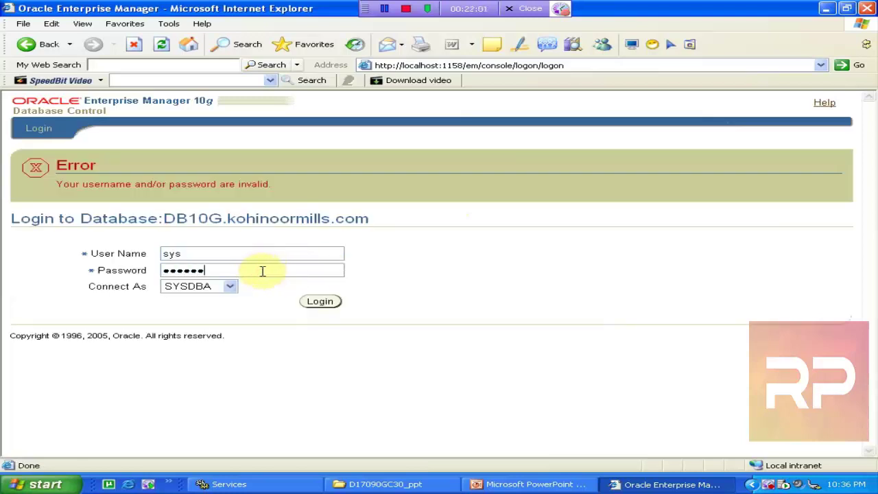
left_click(318, 303)
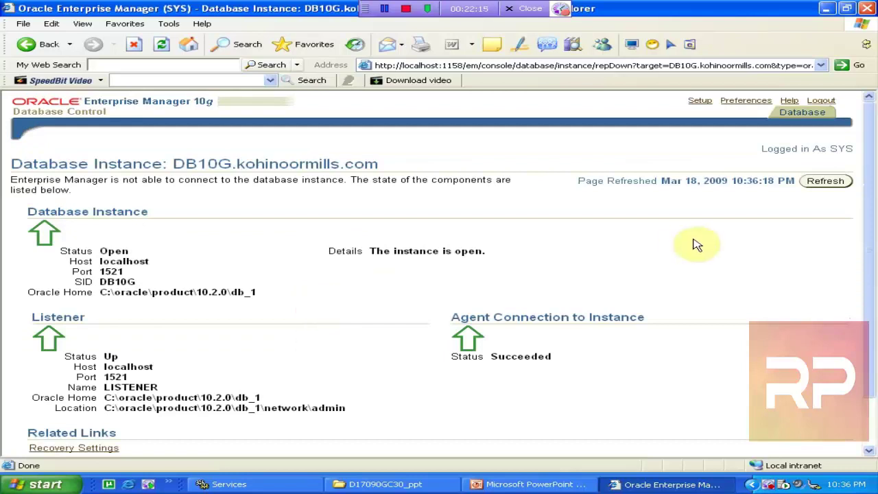
- Reload the instance status page and go to the DB10G Administration page
left_click(828, 182)
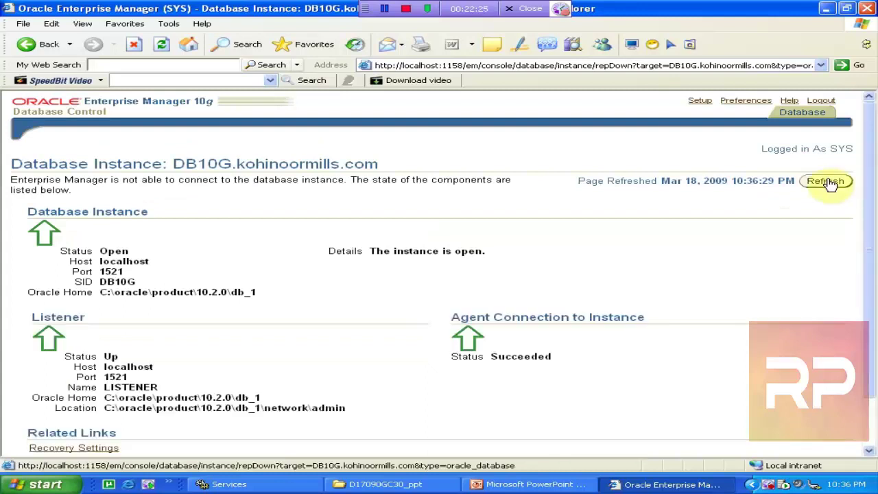
left_click_drag(860, 187, 876, 247)
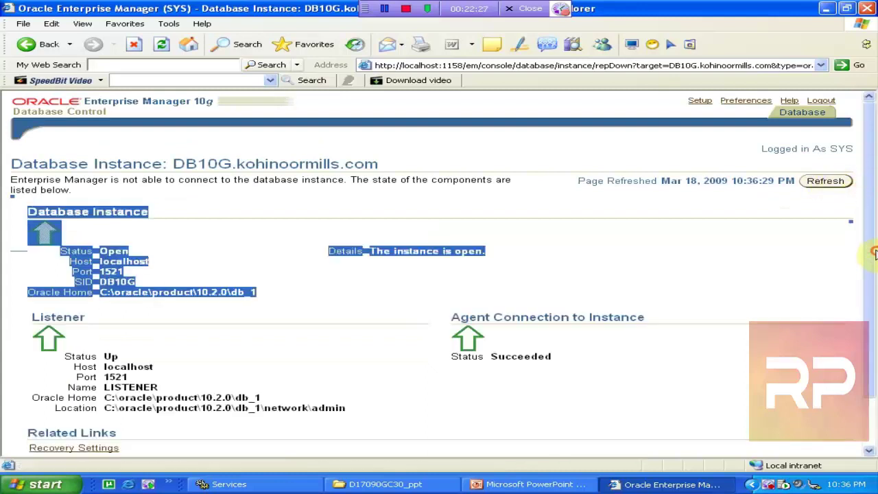
left_click(799, 260)
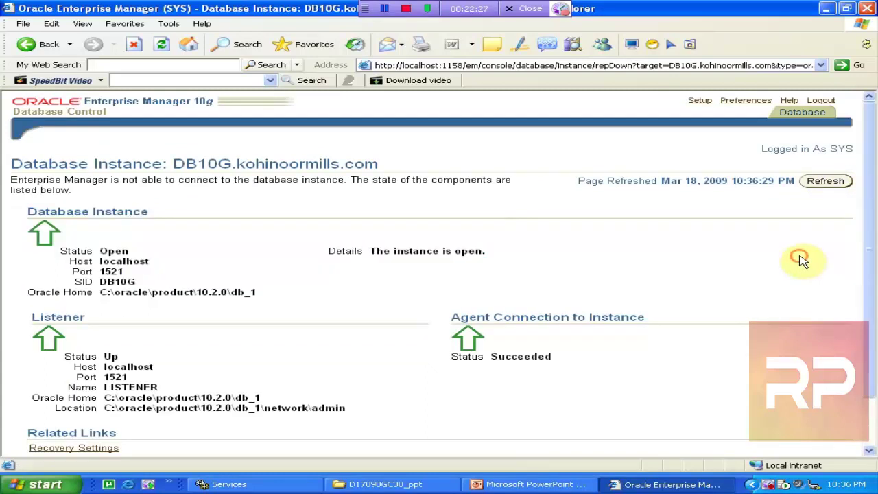
left_click(801, 112)
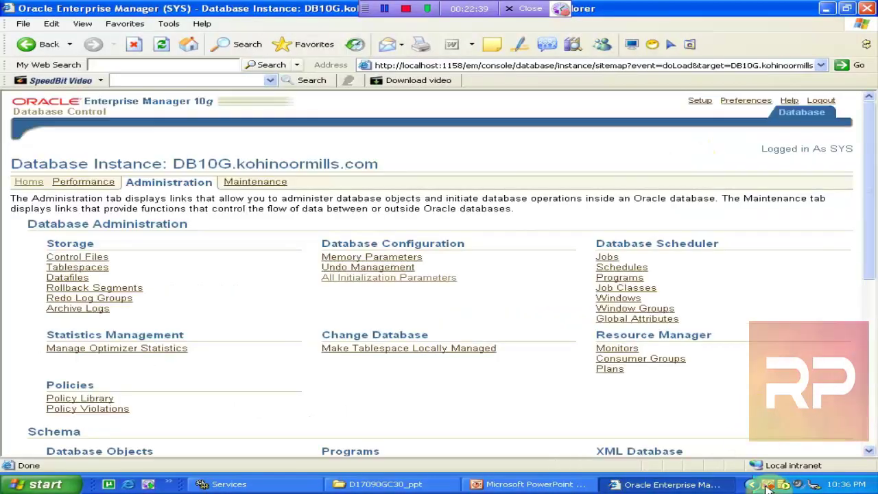
- Dismiss the power status details and return to the DB10G Home page, now Status Pending
double_click(818, 485)
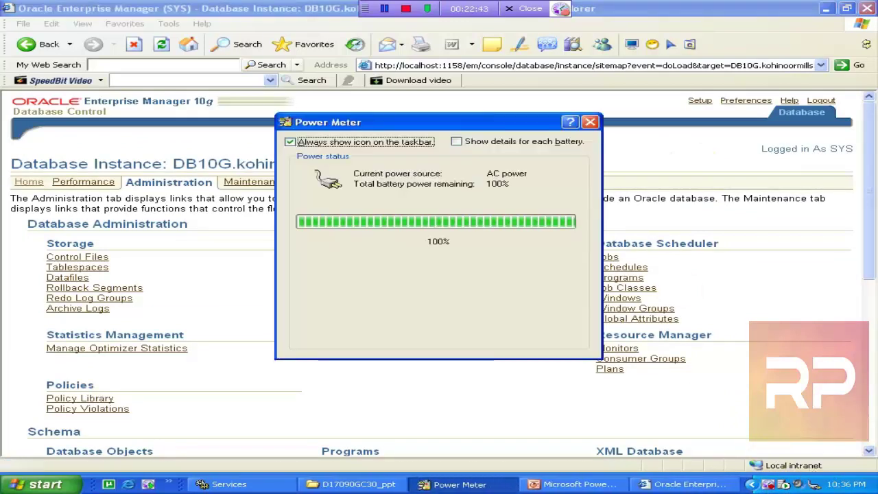
left_click(589, 122)
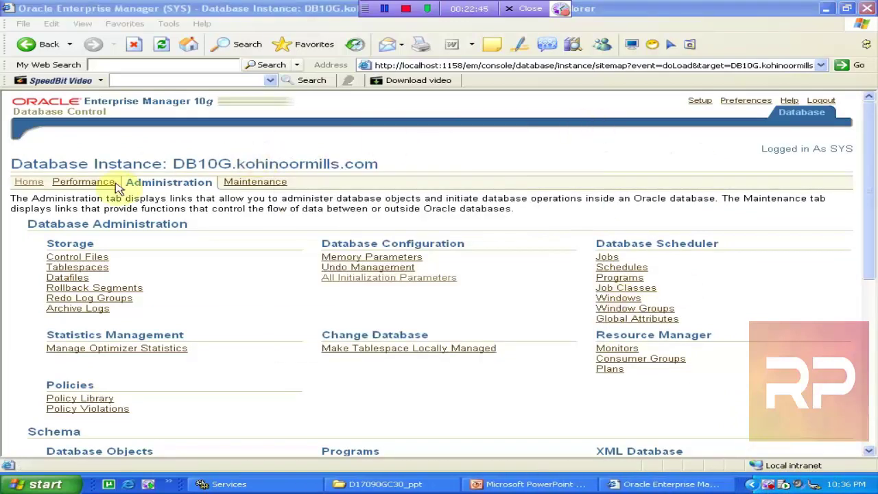
left_click(30, 182)
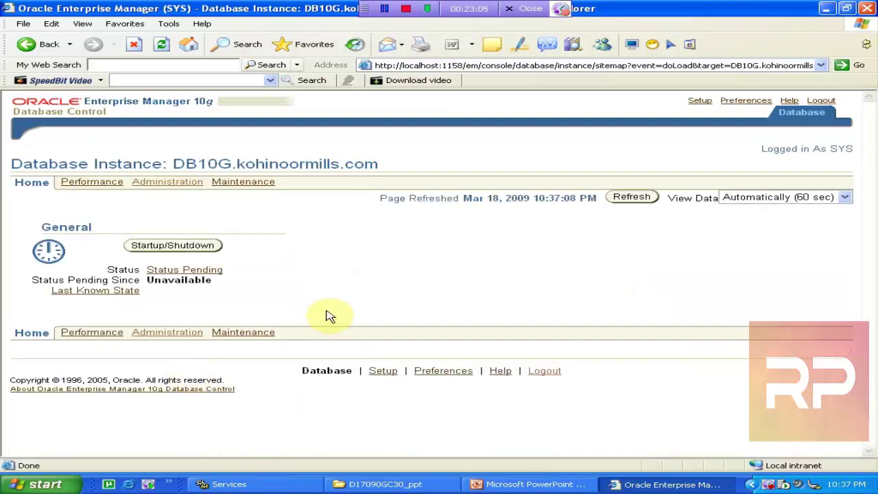
- Reload the Home page, check the listener and OracleDBConsoleDB10G services, then try Administration
left_click(624, 200)
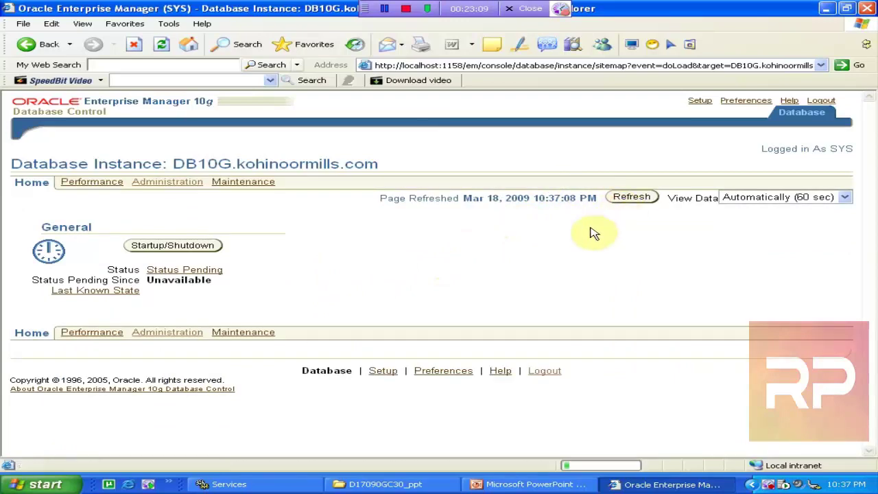
left_click(274, 487)
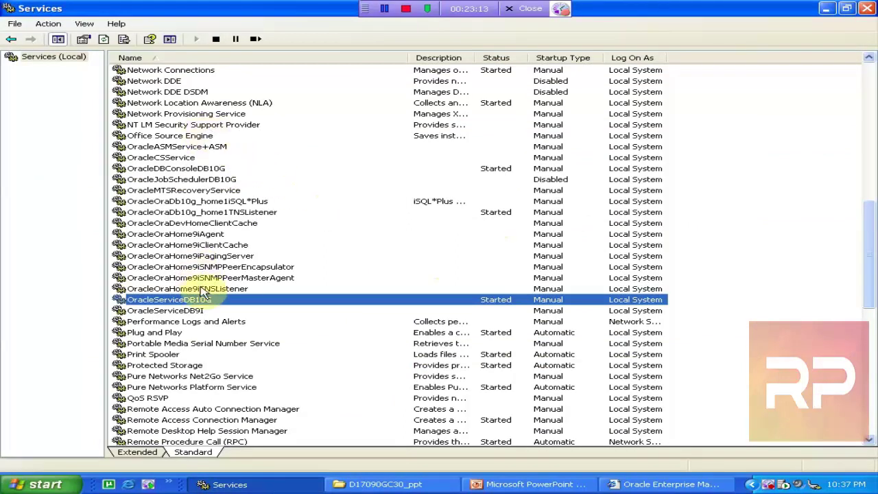
left_click(254, 213)
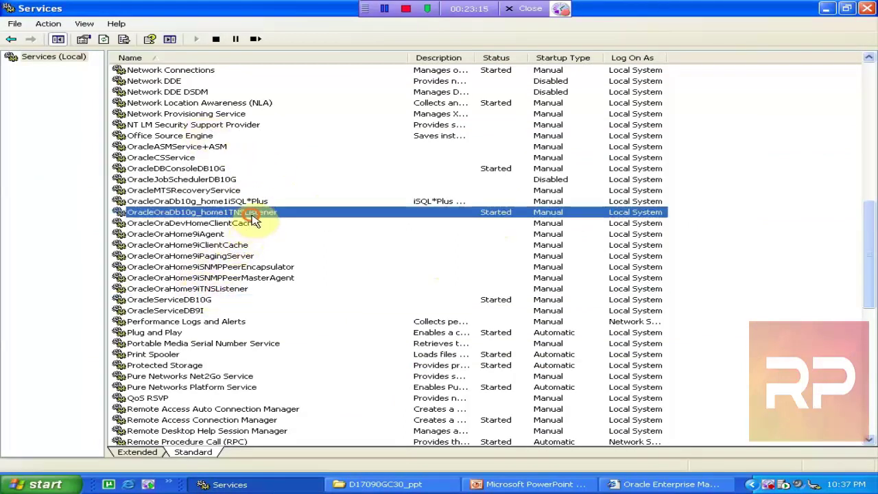
left_click(247, 169)
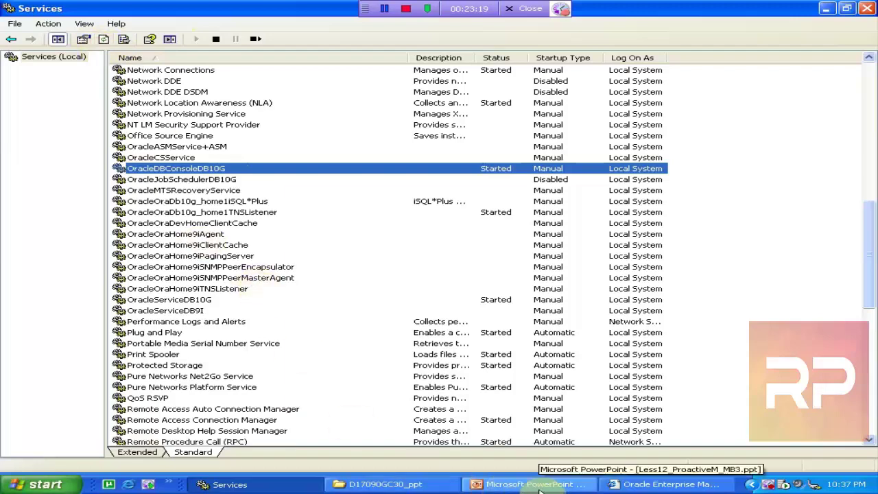
left_click(661, 485)
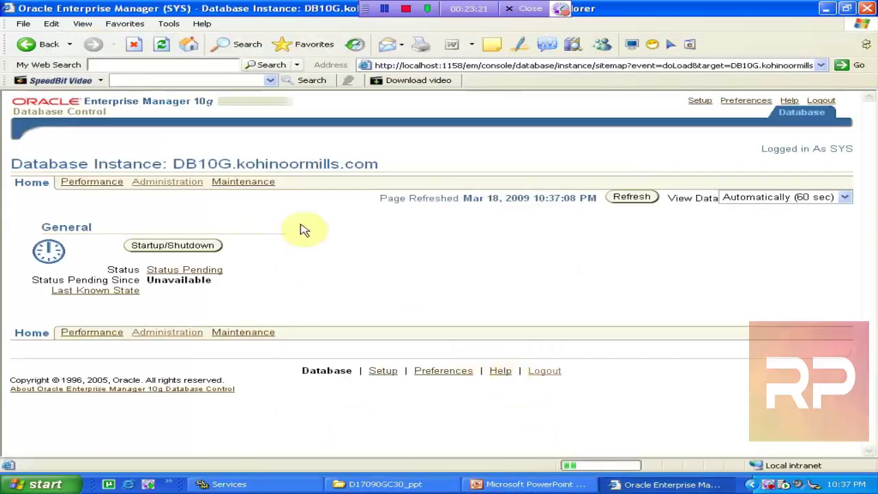
left_click(172, 182)
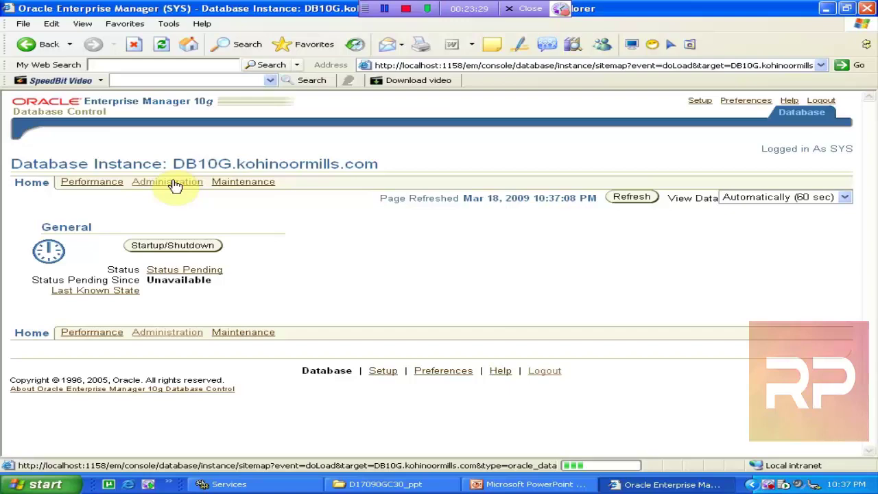
- Refresh the services list, glance at the lesson slides, and retry the Administration page
left_click(314, 487)
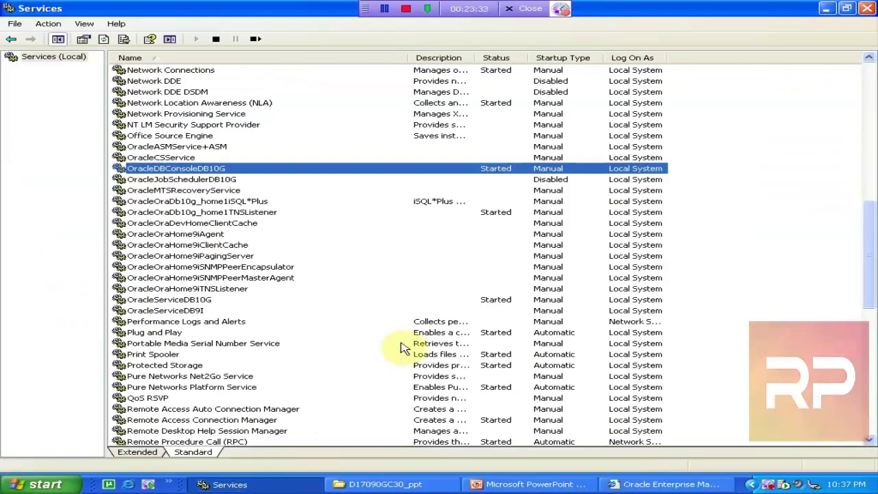
left_click(103, 39)
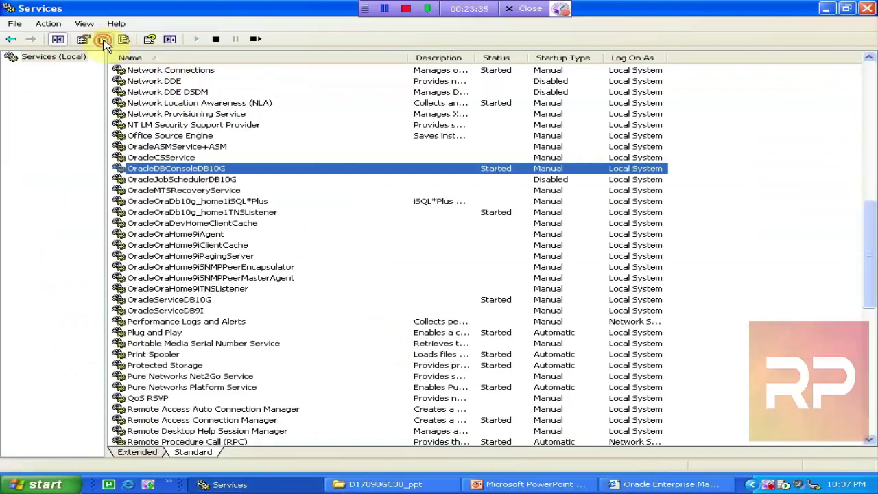
left_click(384, 484)
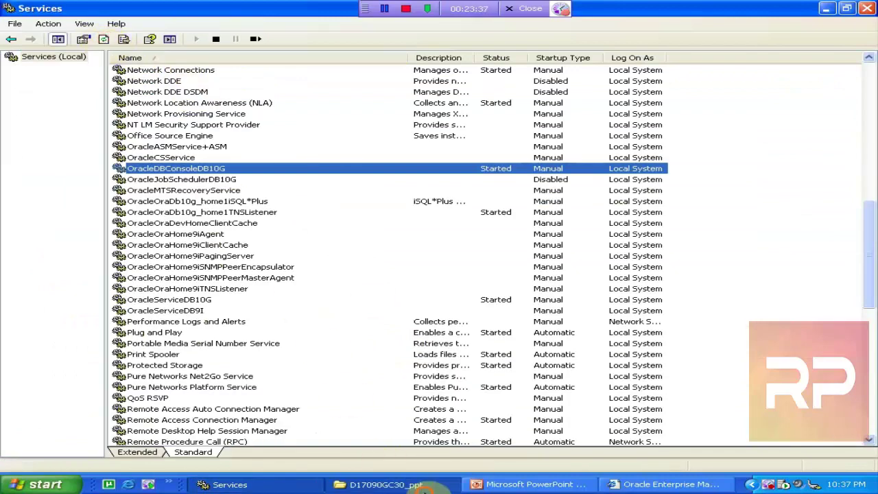
left_click(476, 487)
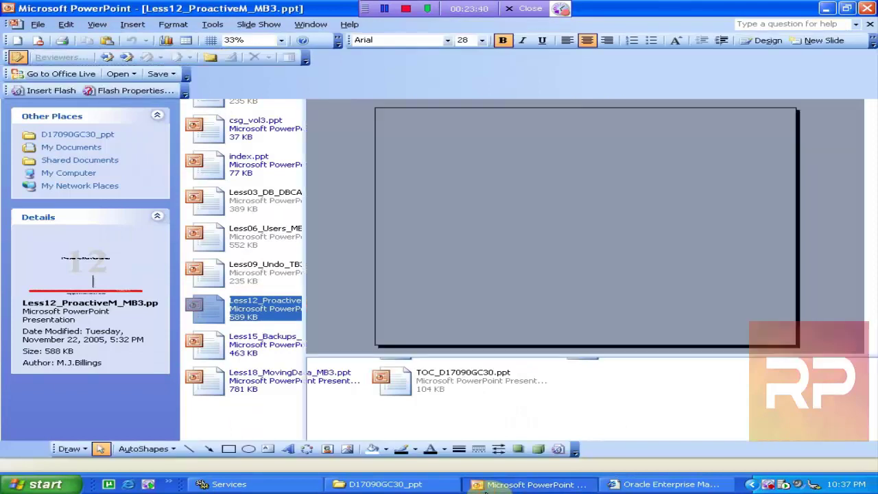
left_click(621, 486)
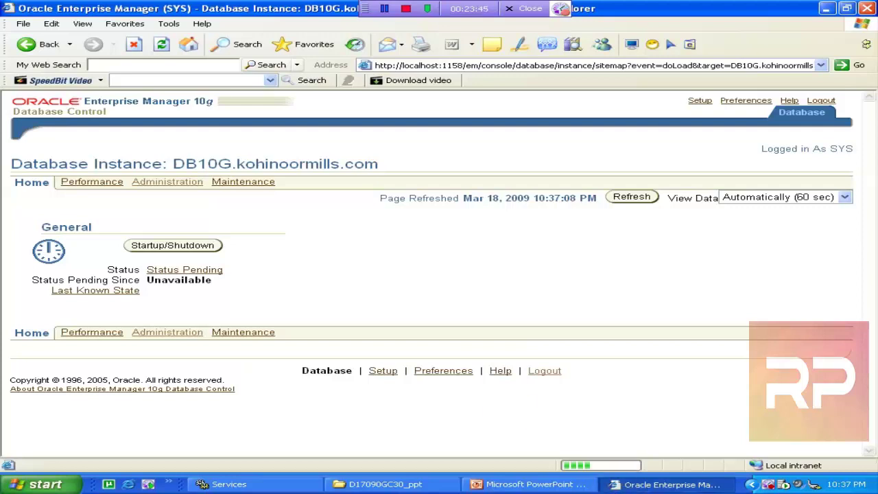
left_click(133, 46)
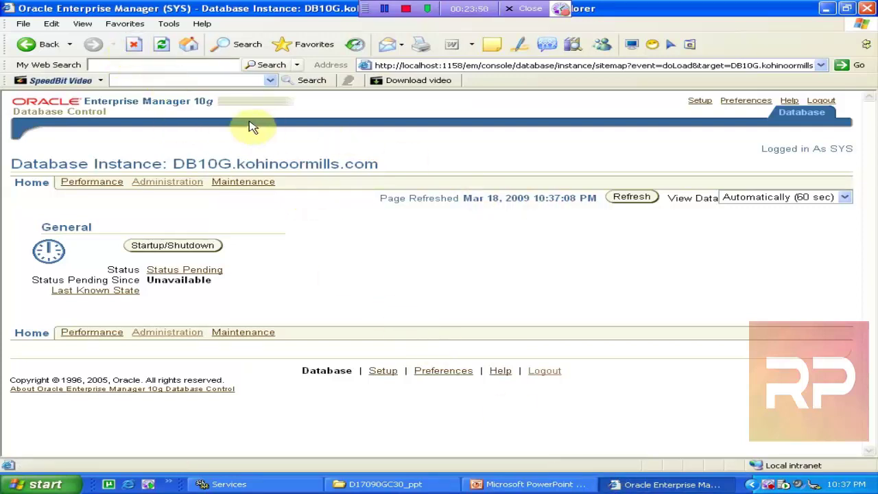
left_click(161, 185)
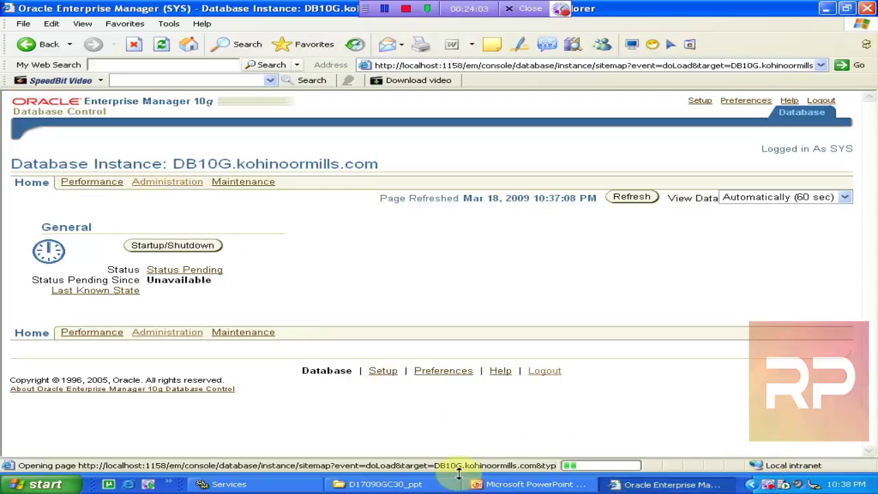
- Close the D17090GC30_ppt slides folder and minimise the Enterprise Manager browser
left_click(396, 484)
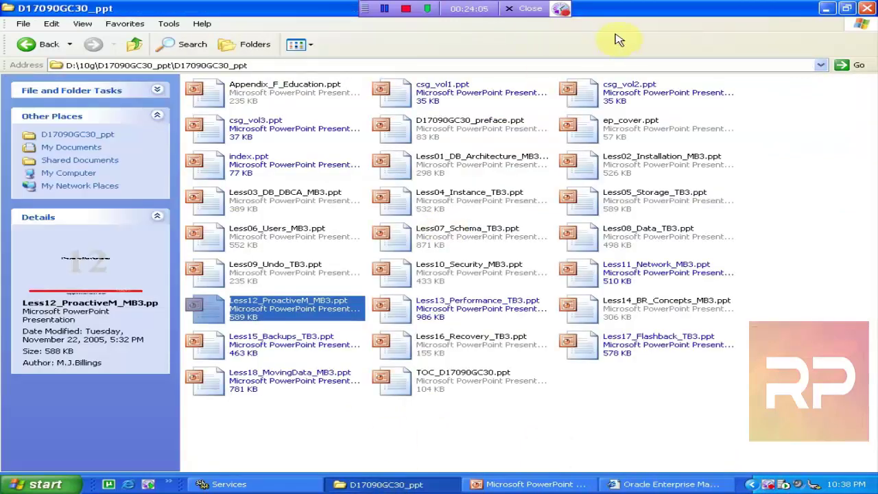
left_click(864, 15)
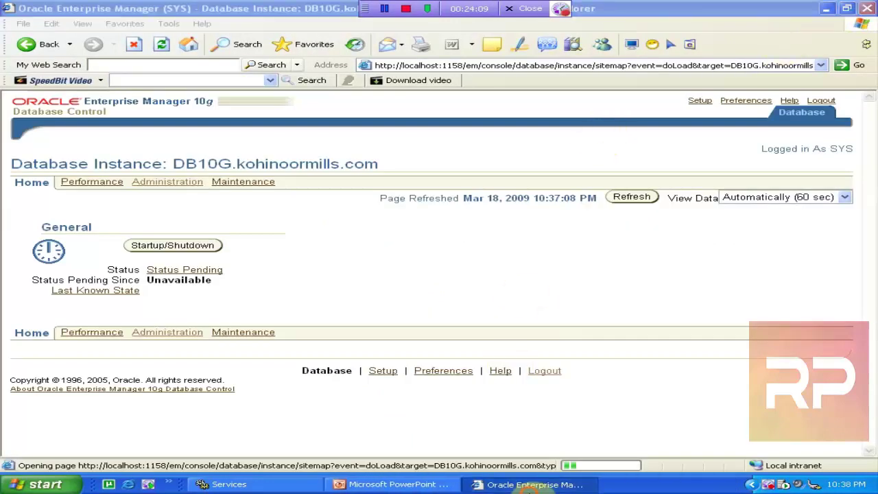
left_click(523, 485)
- Open Manage Optimizer Statistics and scroll to the GATHER_STATS_JOB status details
left_click(524, 485)
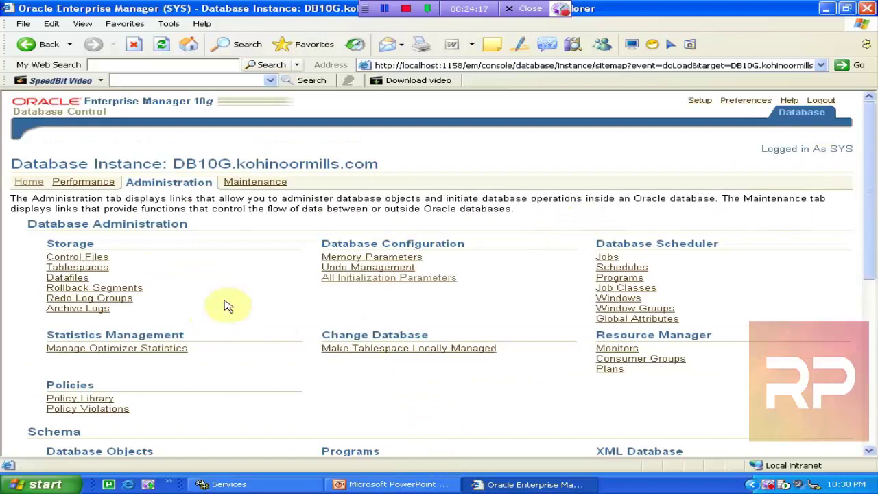
left_click(149, 353)
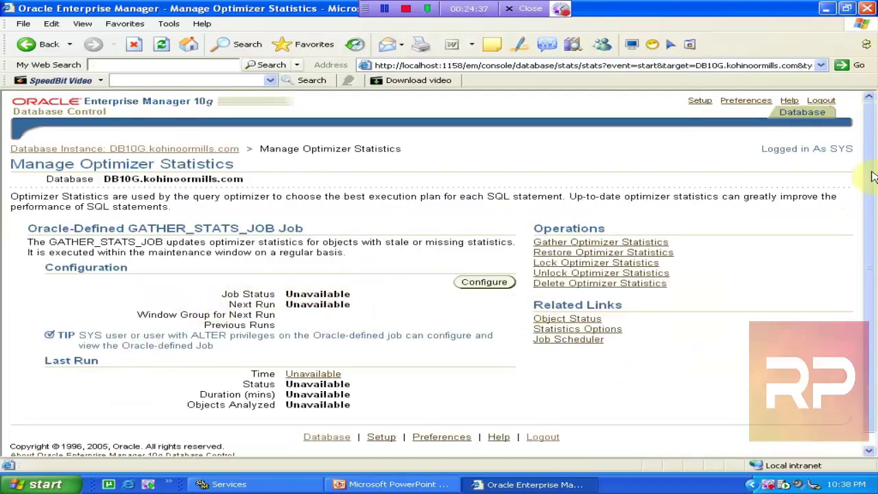
scroll(869, 176, "down", 1)
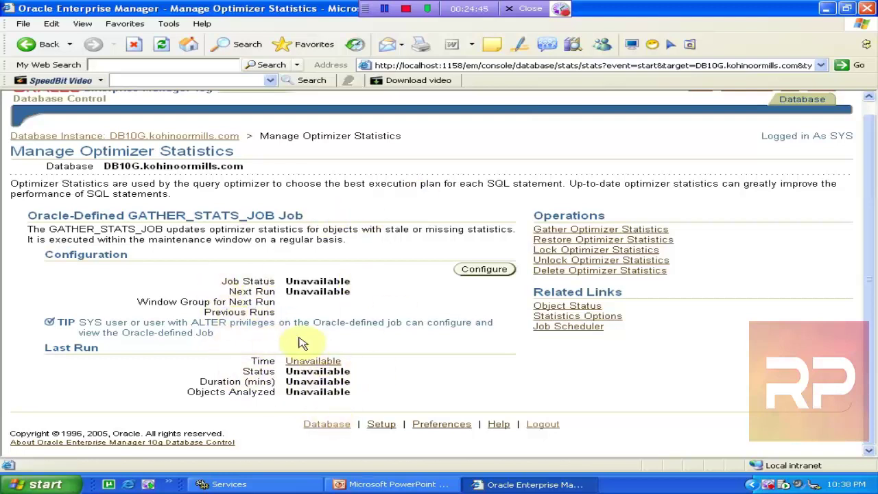
- Inspect GATHER_STATS_JOB's Command settings, then return via Scheduler Jobs to the Administration page
left_click(484, 269)
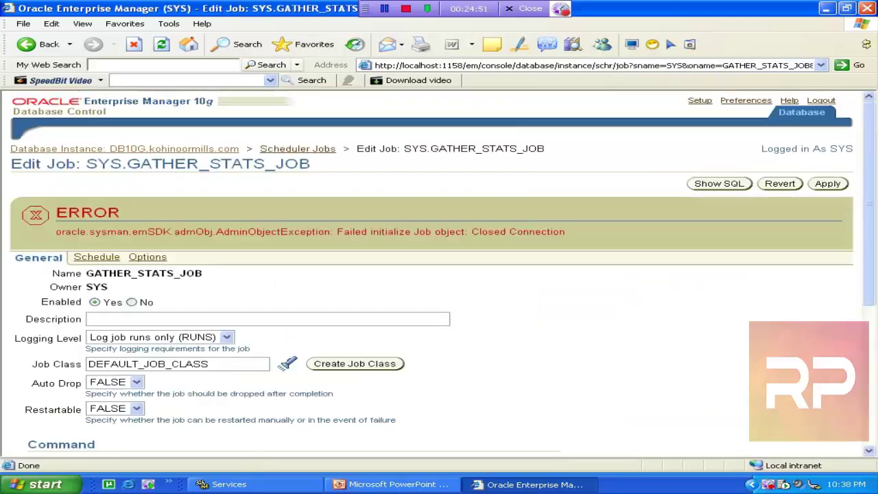
left_click(875, 334)
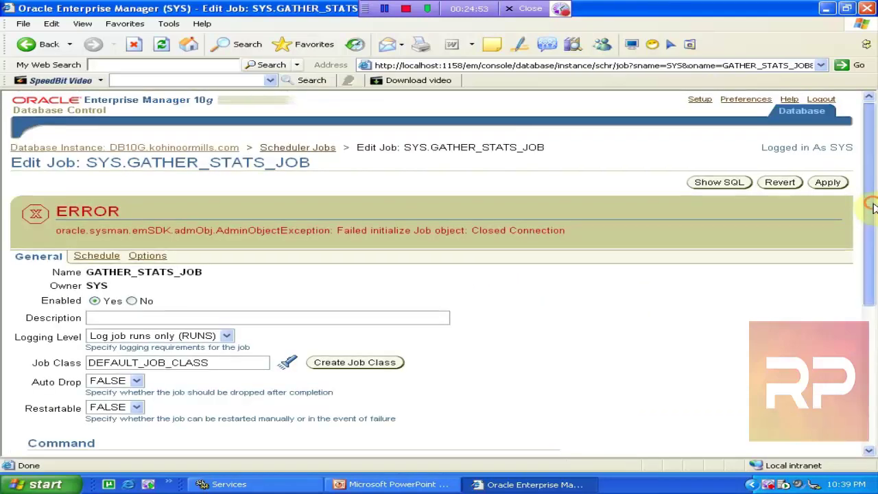
left_click_drag(874, 334, 873, 200)
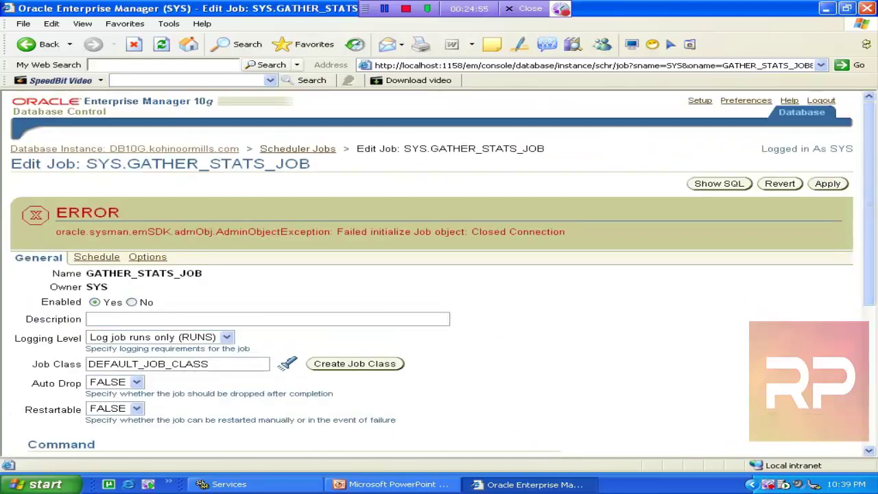
left_click(329, 151)
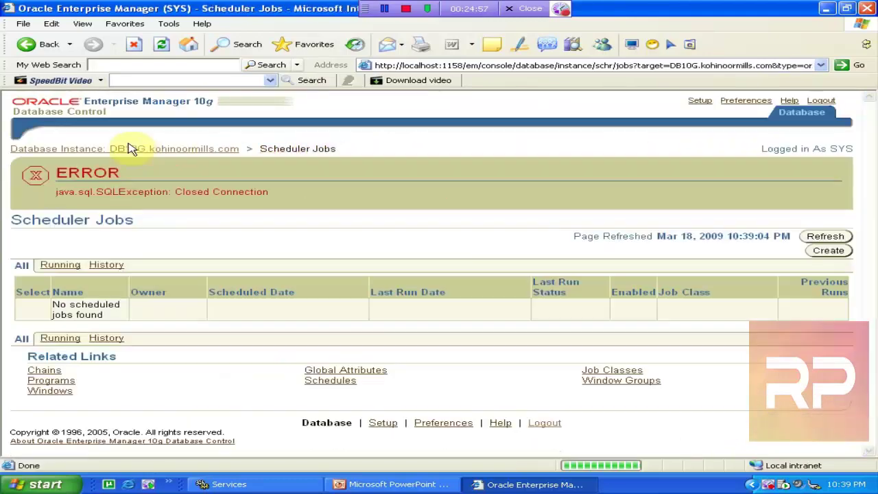
left_click(139, 149)
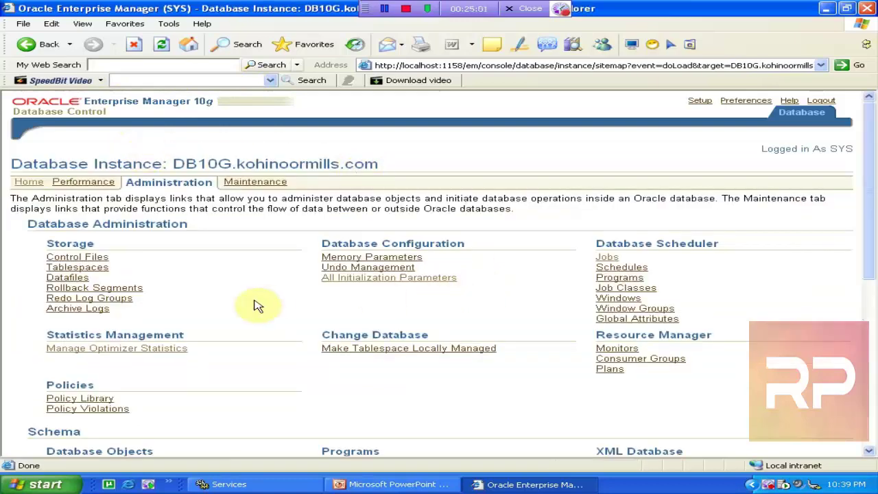
- Run Gather Optimizer Statistics, which fails needing CREATE JOB privileges, then head back to the database Home
left_click(150, 350)
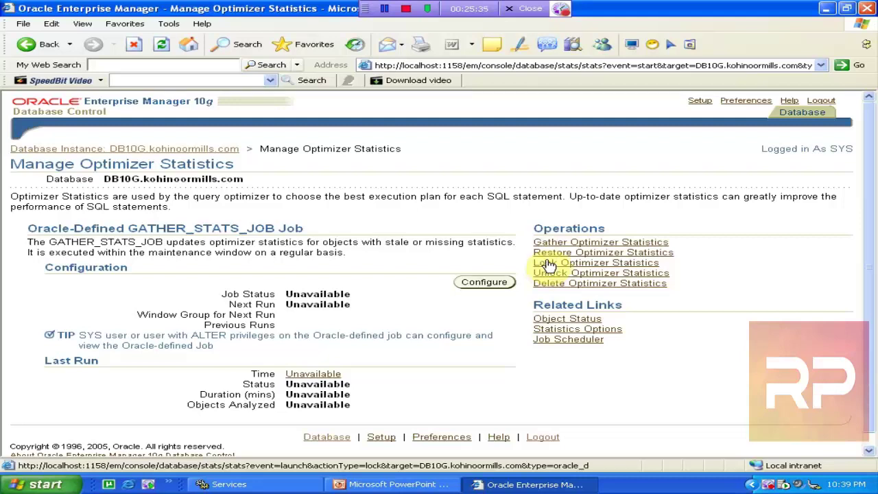
left_click(581, 242)
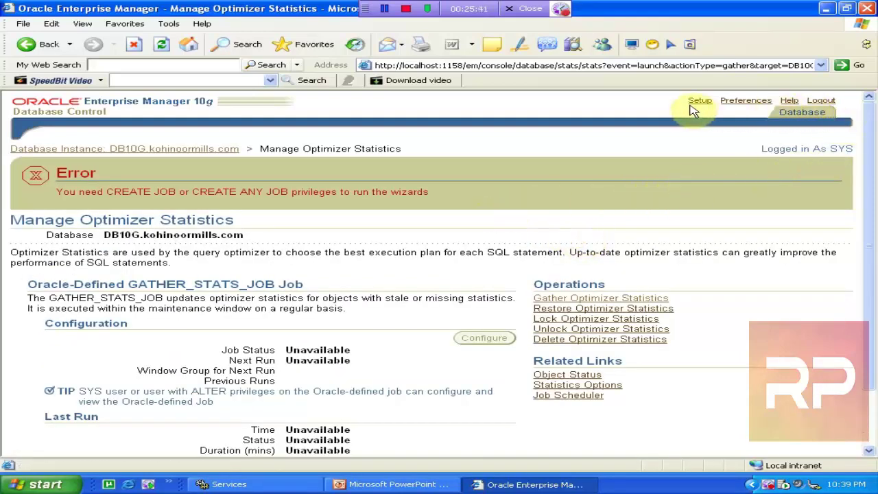
left_click(803, 113)
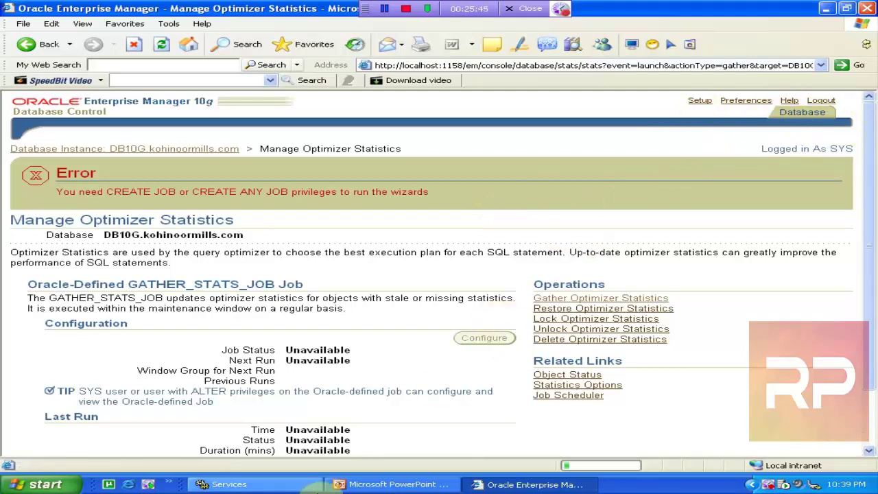
- Refresh the Windows services list, log out of Enterprise Manager, and return to Services
left_click(223, 484)
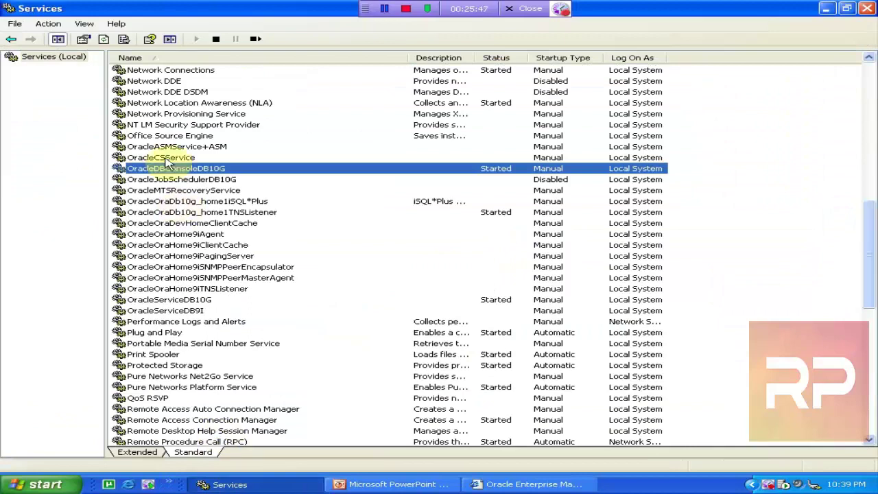
left_click(102, 39)
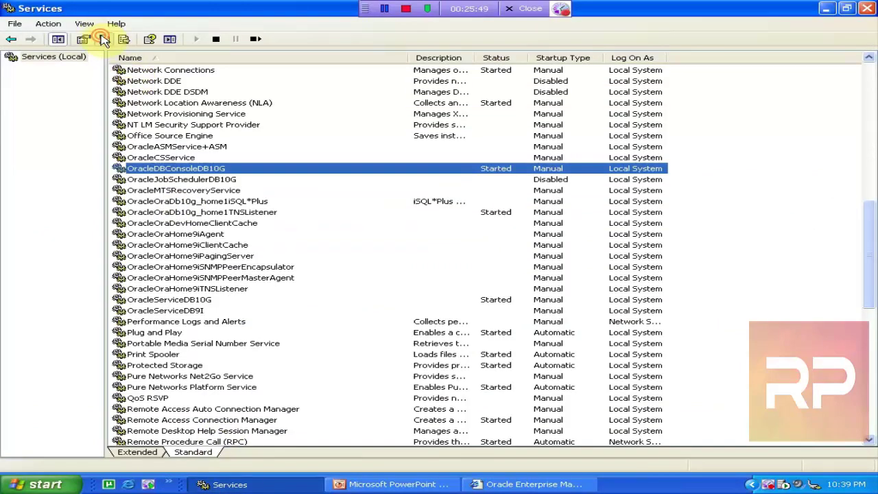
left_click(534, 484)
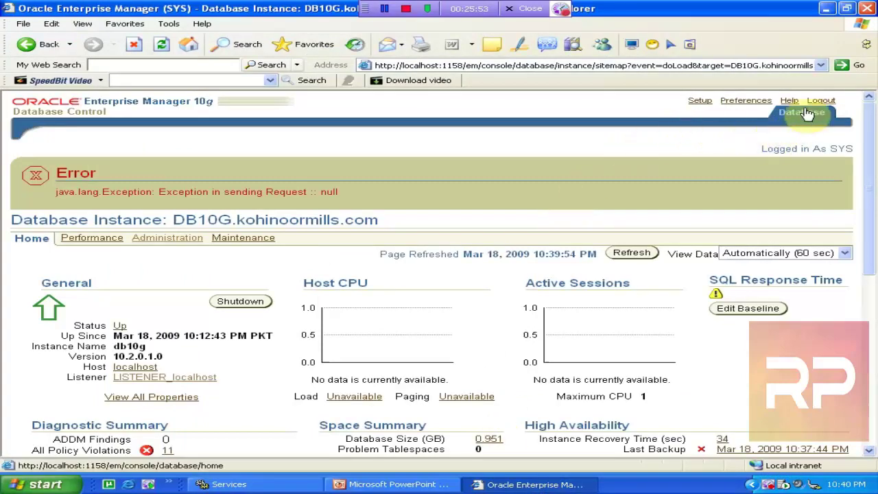
left_click(822, 100)
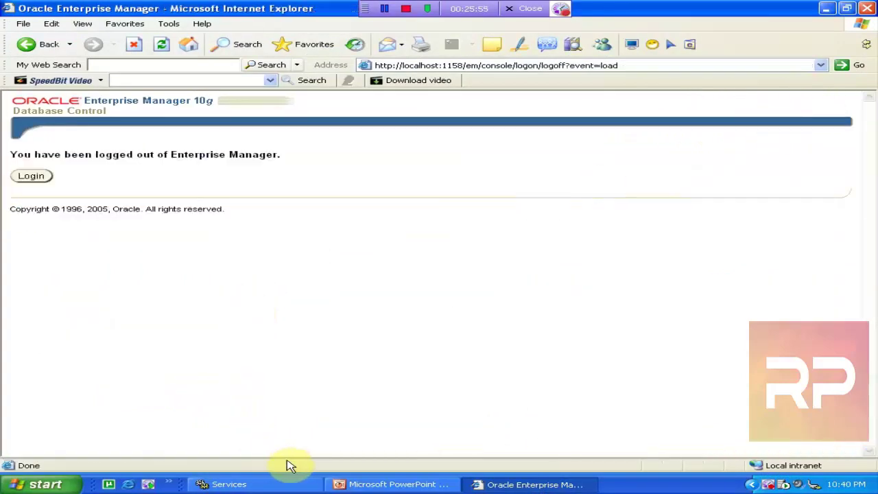
left_click(288, 482)
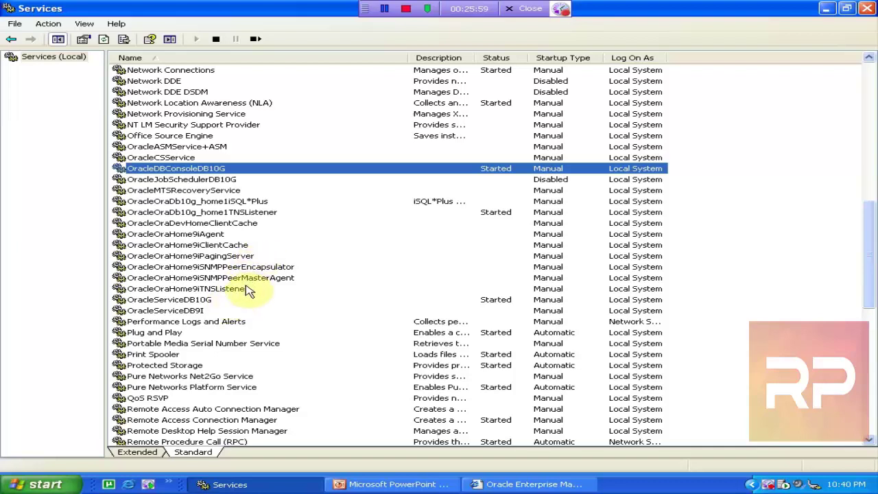
left_click(255, 214)
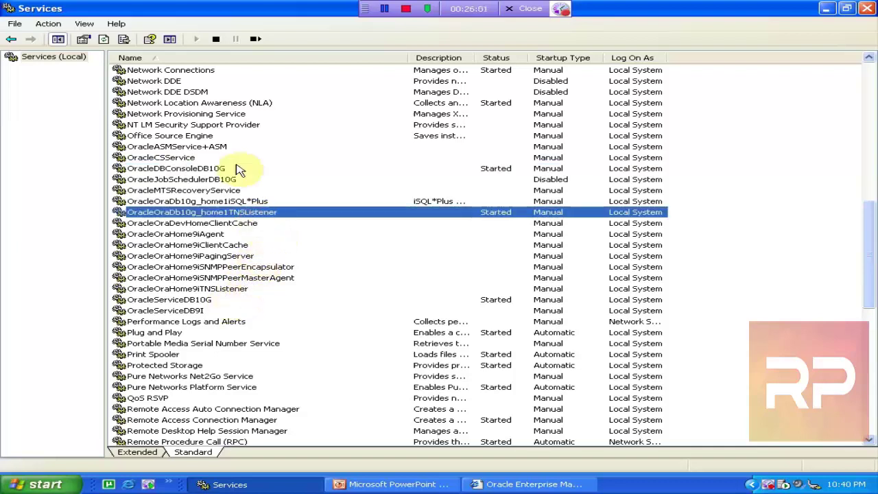
left_click(255, 39)
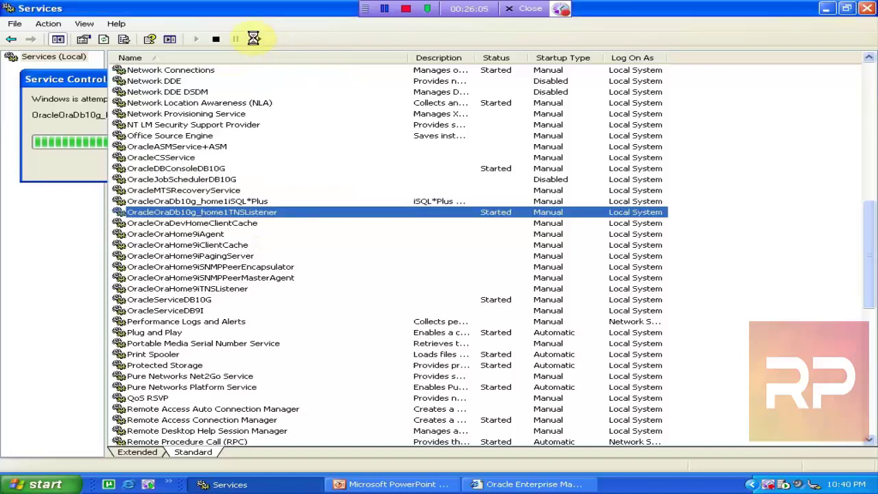
left_click(234, 289)
left_click(218, 300)
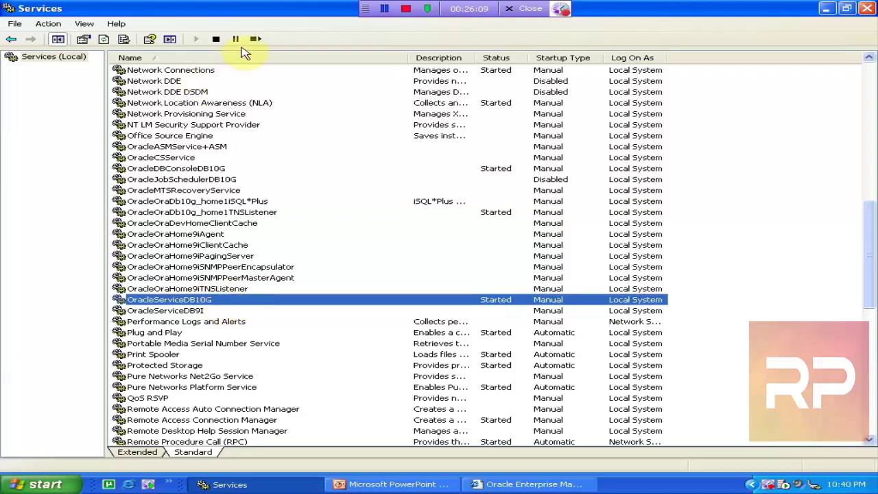
left_click(254, 39)
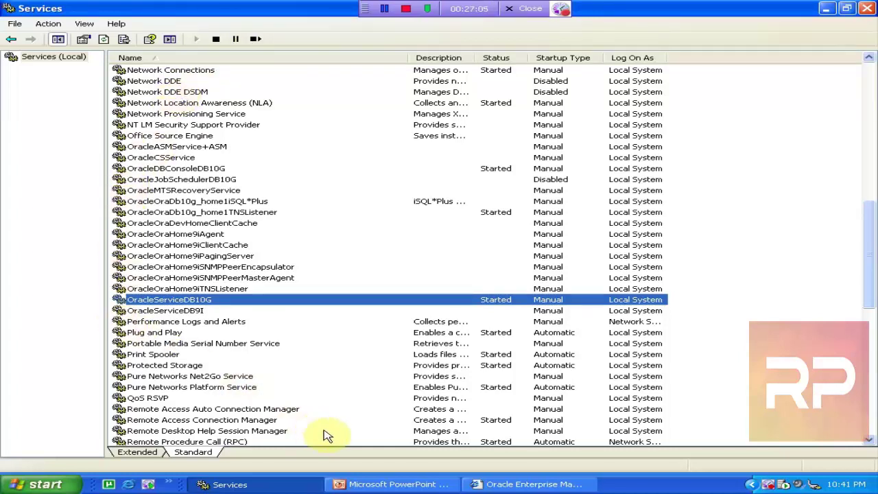
- Select OracleDBConsoleDB10G and stop it with the Stop Service button, then switch to the slides
left_click(494, 484)
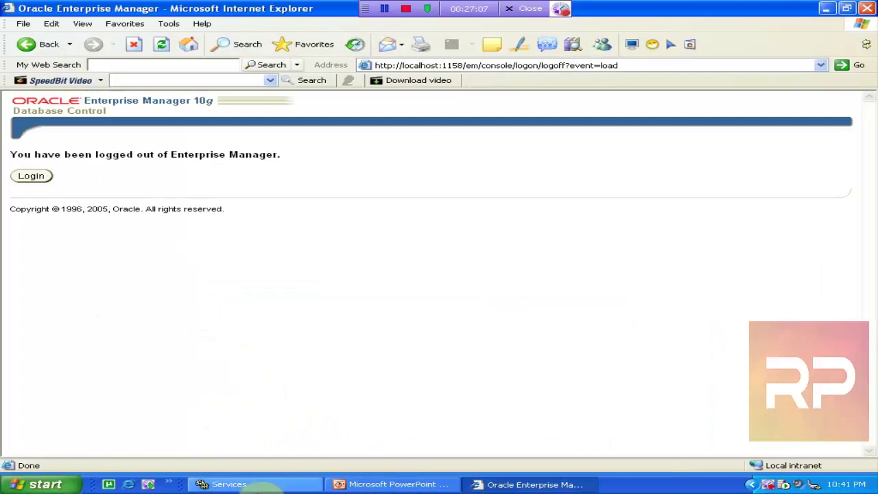
left_click(261, 487)
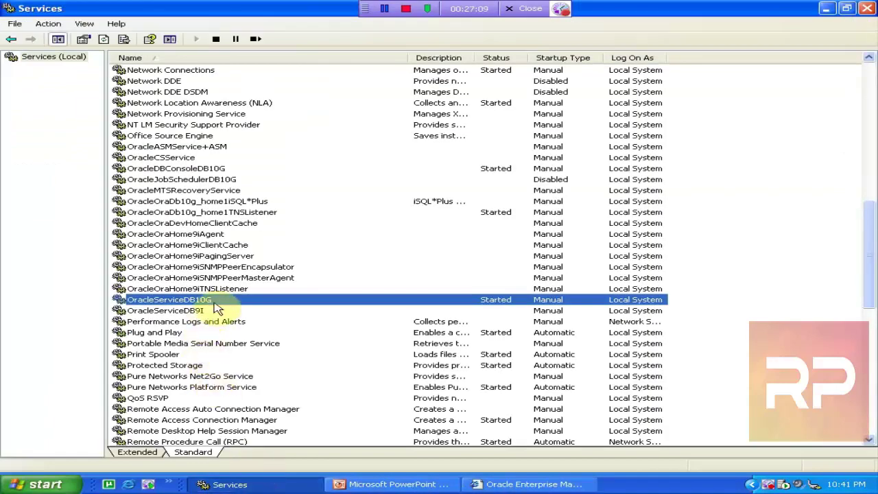
left_click(175, 169)
left_click(258, 39)
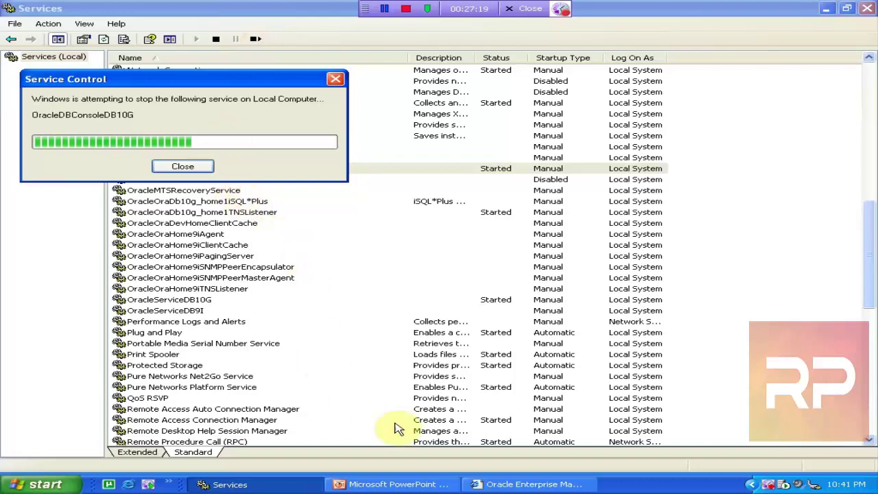
left_click(521, 485)
left_click(508, 484)
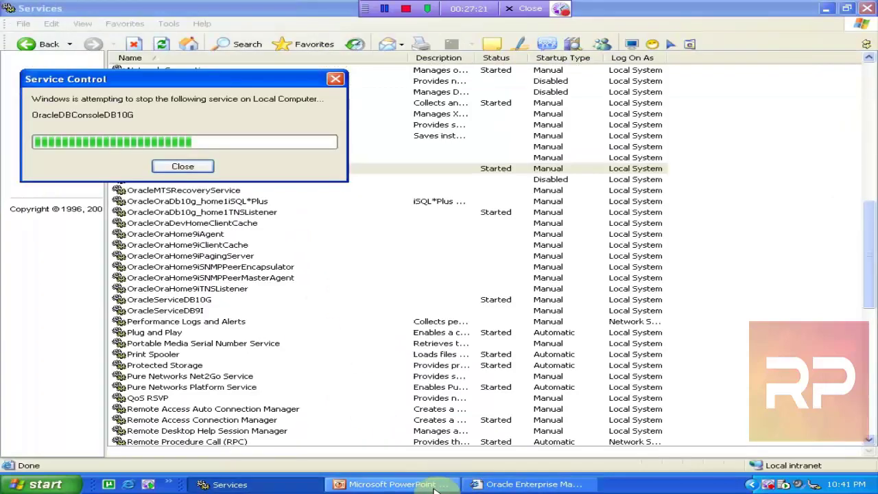
left_click(377, 484)
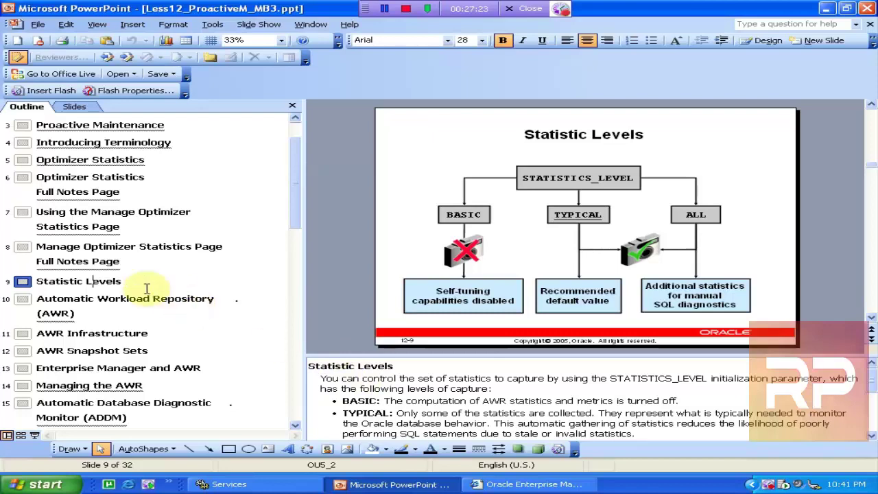
- Display slide 9 'Statistic Levels' of the Less12_ProactiveM_MB3 lesson in PowerPoint
left_click(59, 298)
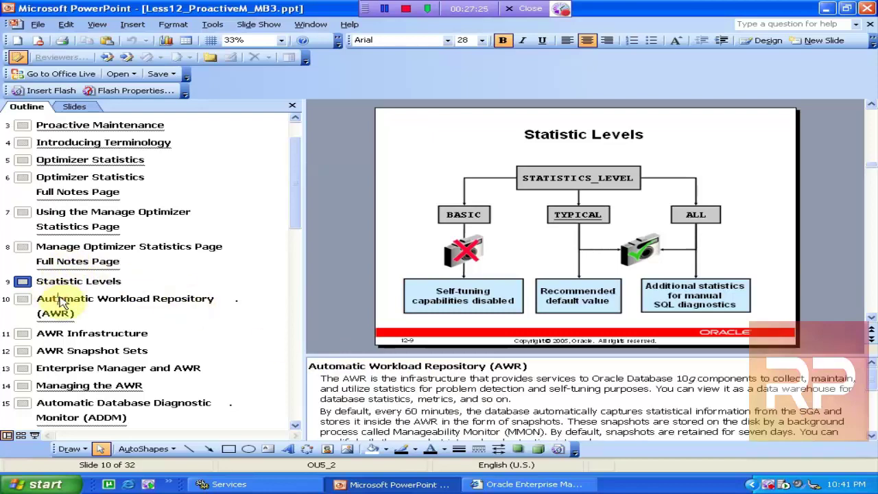
left_click(74, 281)
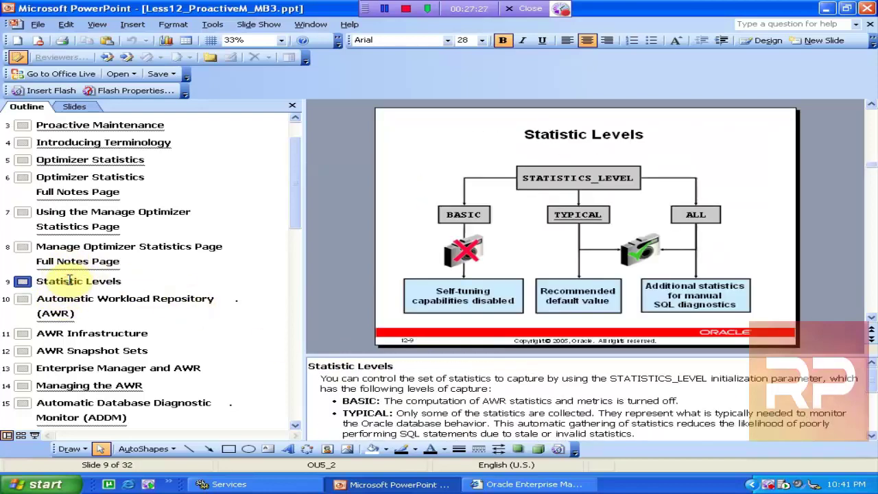